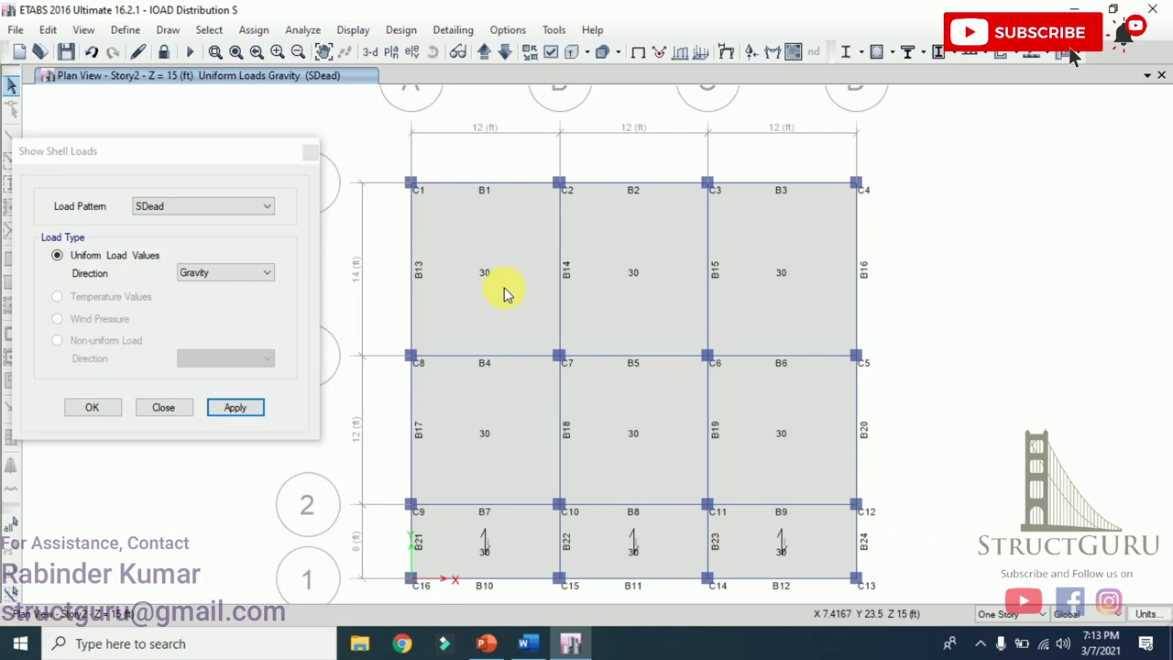
- Display the uniform gravity shell loads of the Live load pattern on the Story2 plan
click(230, 206)
click(146, 233)
click(237, 407)
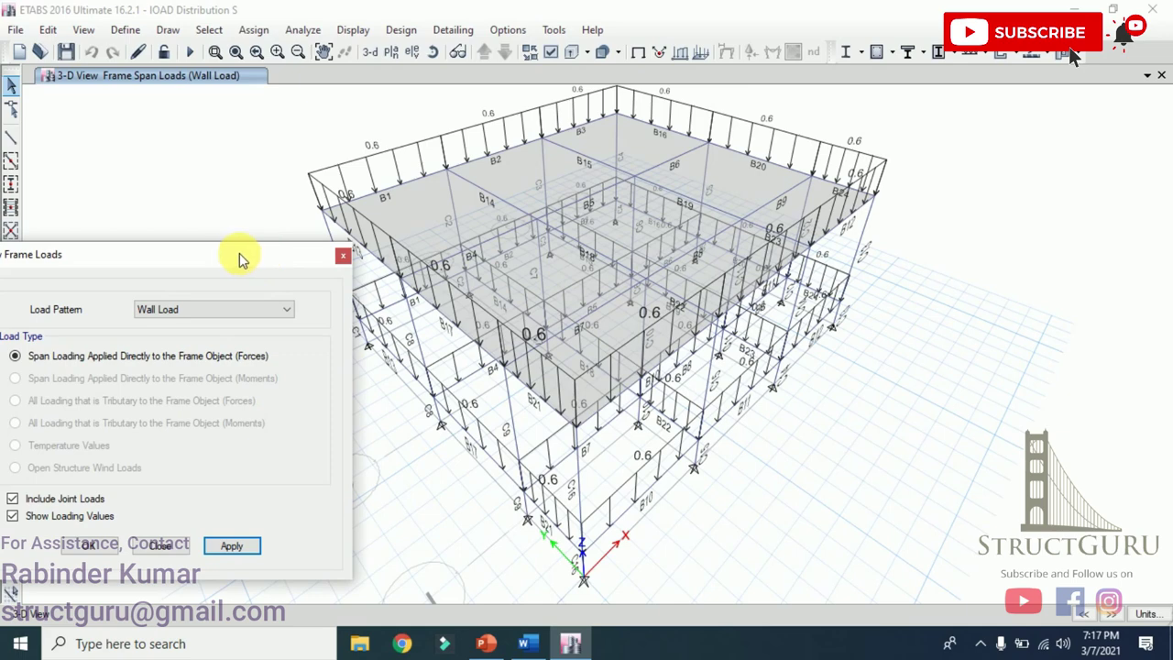
- Move the Show Frame Loads dialog aside to examine the wall loads on the 3-D model, and close it
drag(241, 257, 189, 248)
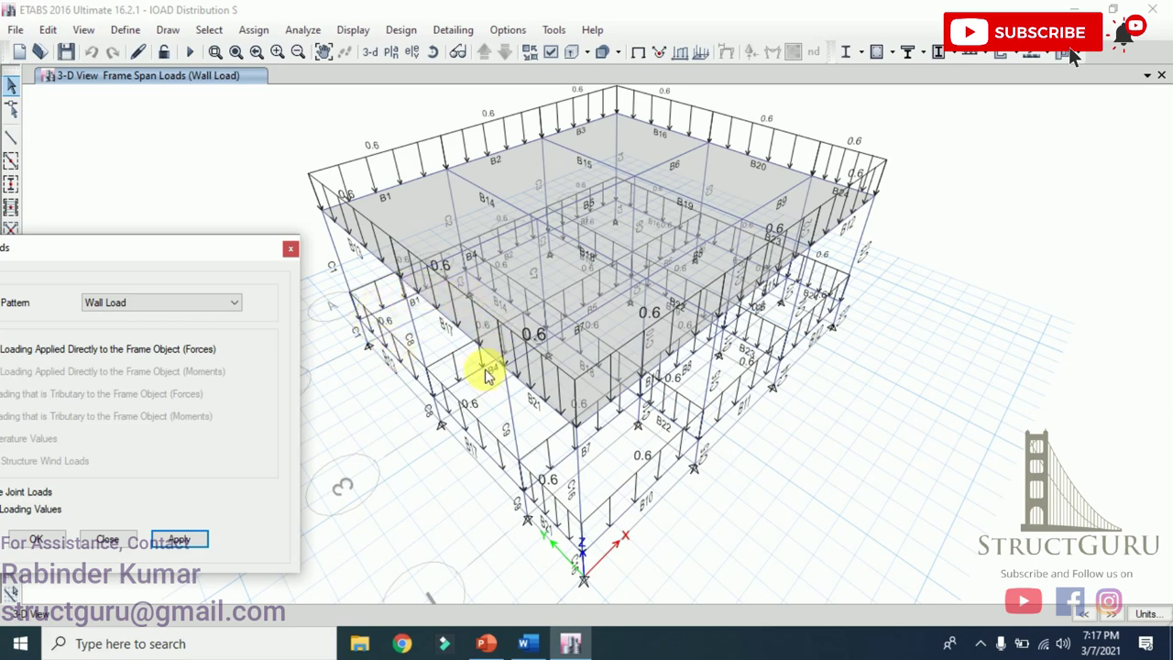
click(290, 247)
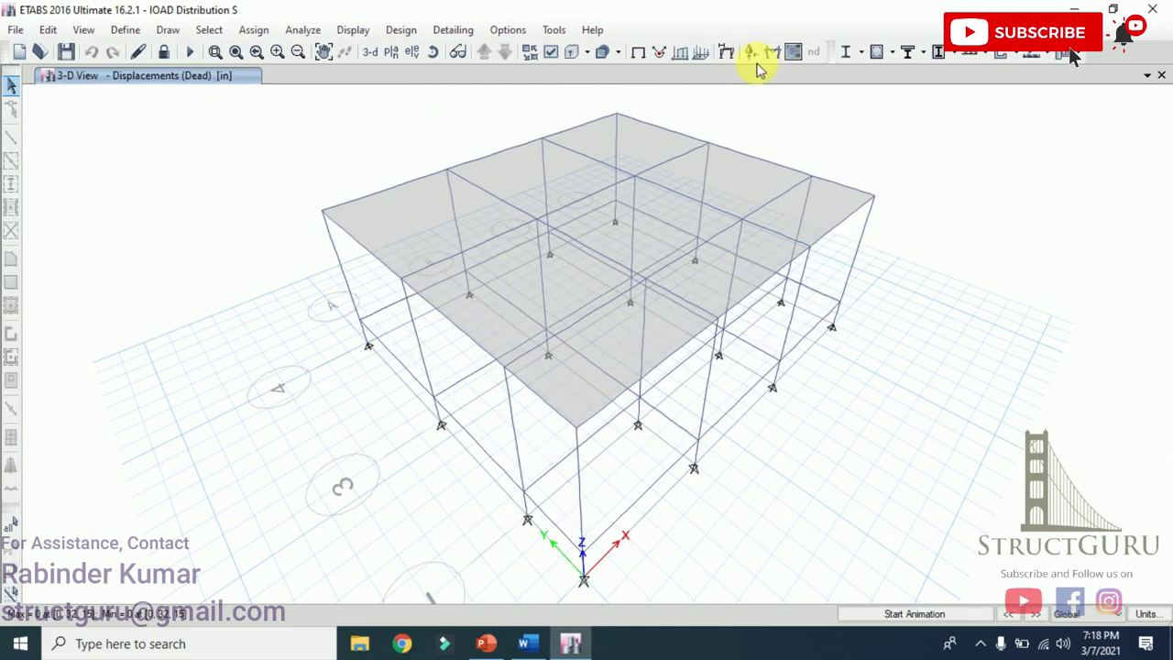
- Display all tributary frame loads (forces) of the Live load pattern on the 3-D model, with joint loads and loading values shown
click(352, 30)
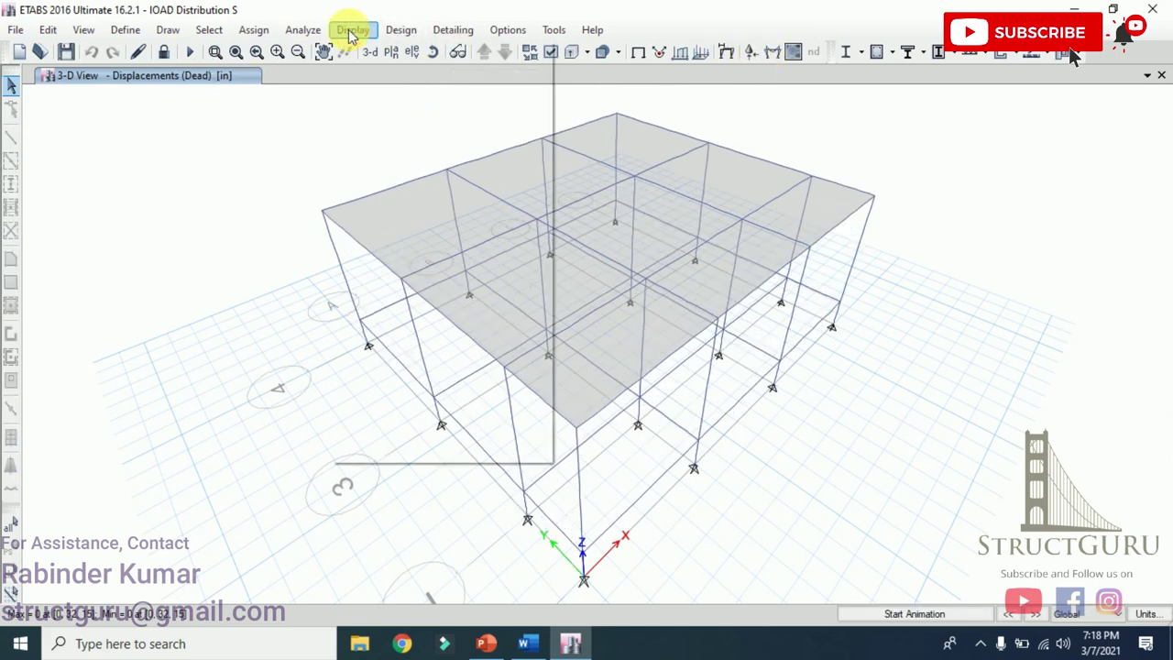
mouse_move(424, 80)
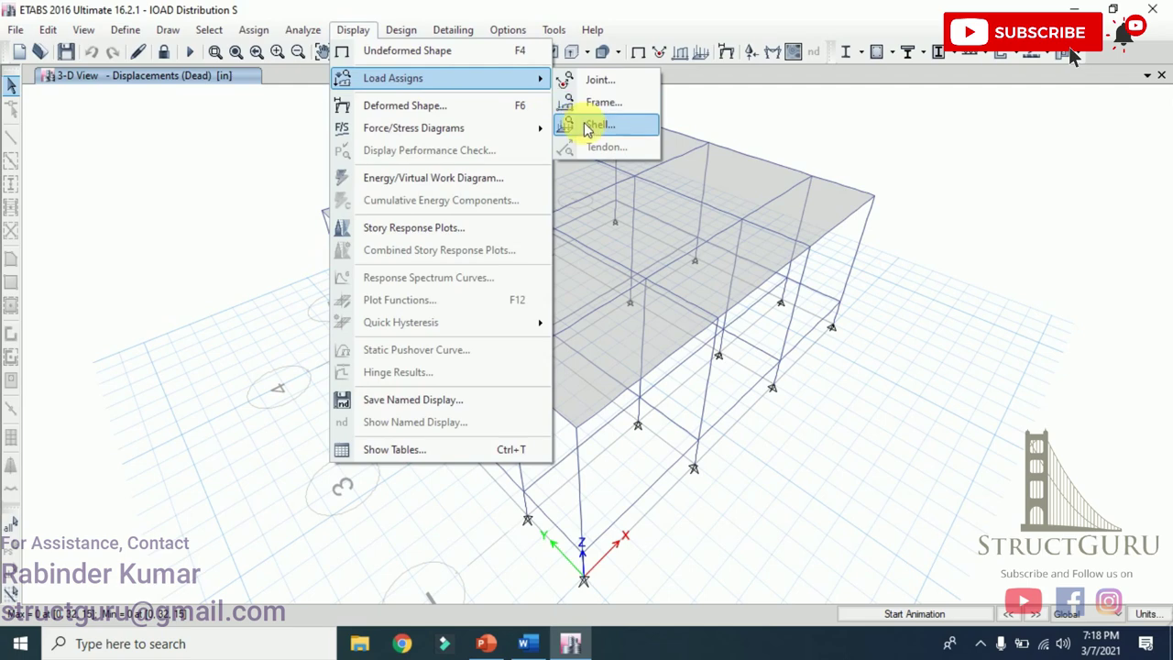
click(589, 107)
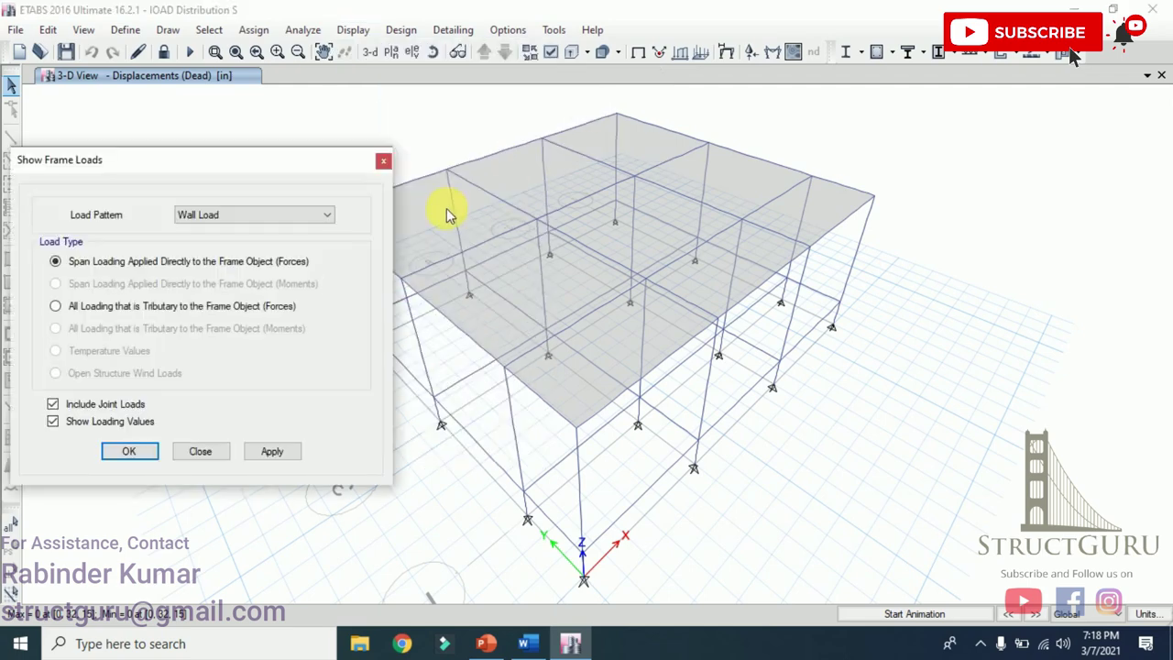
click(295, 217)
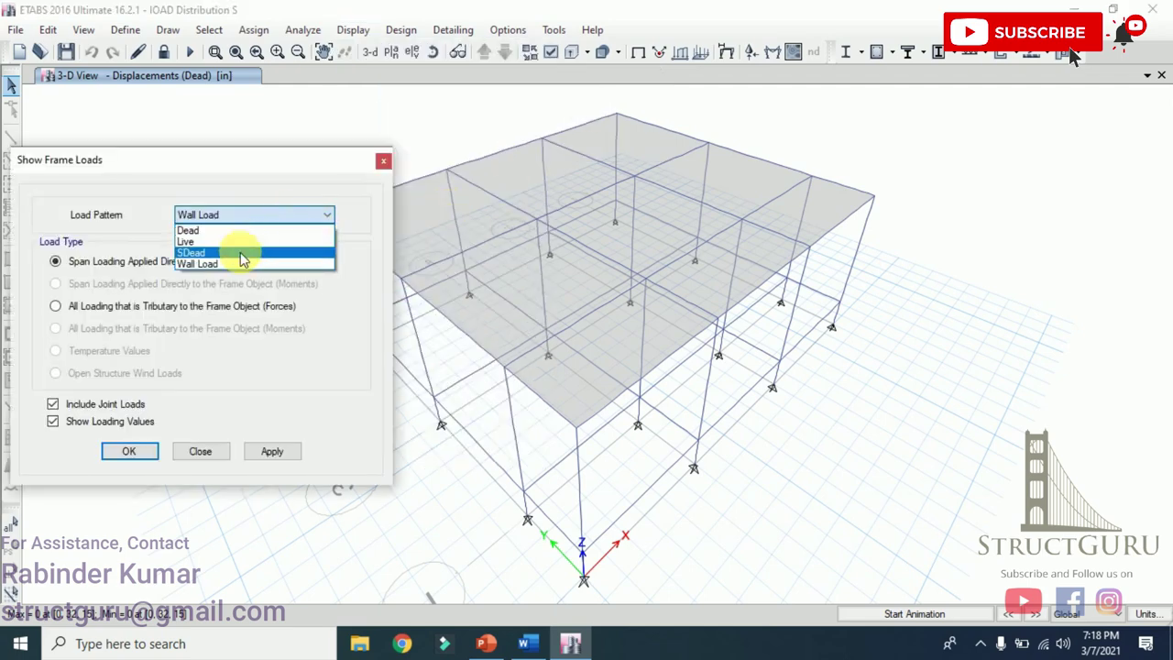
click(237, 243)
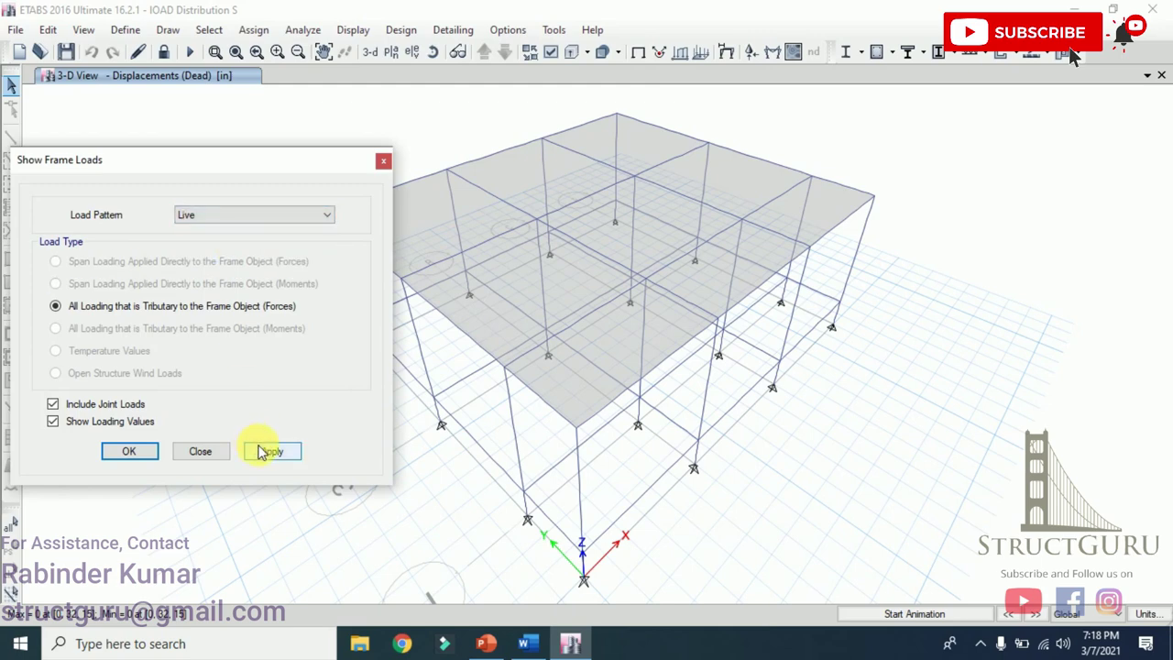
click(266, 451)
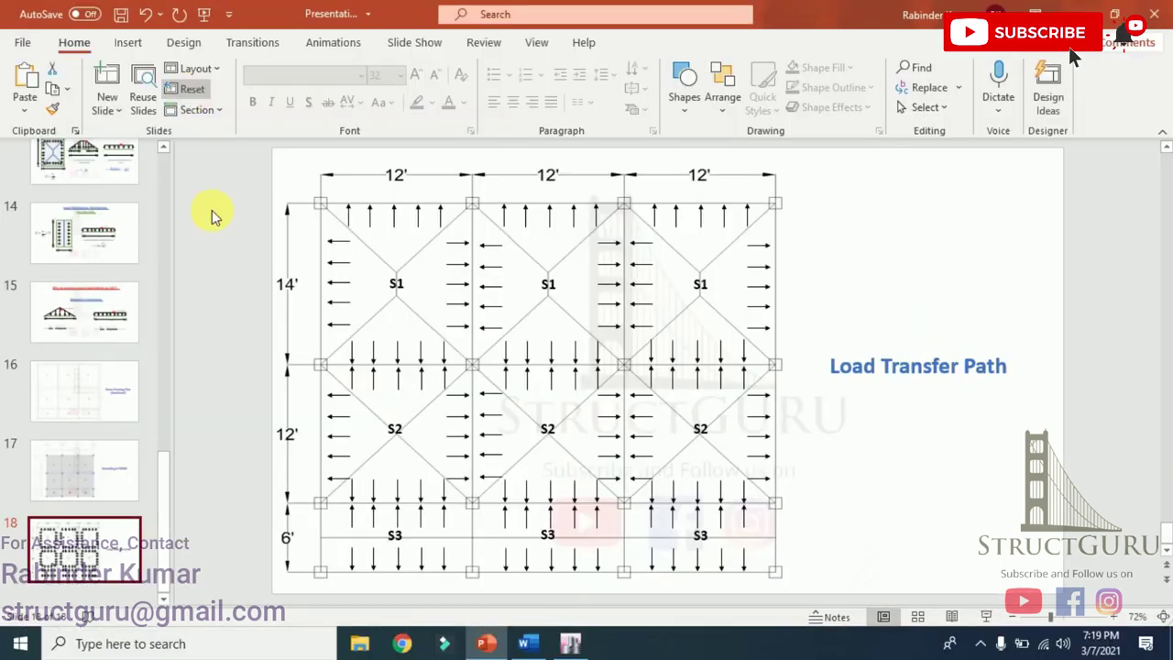
- Switch from the Load Transfer Path slide back to ETABS and inspect roof beam B1 in the 3-D tributary live load view
click(570, 643)
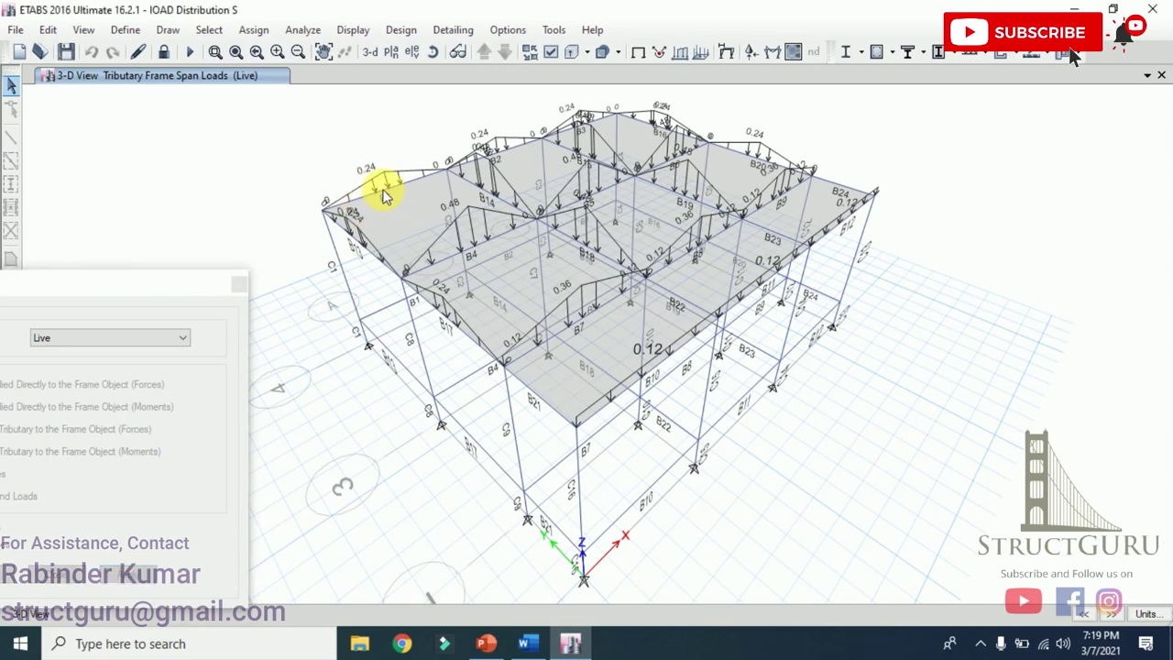
right_click(383, 190)
click(748, 26)
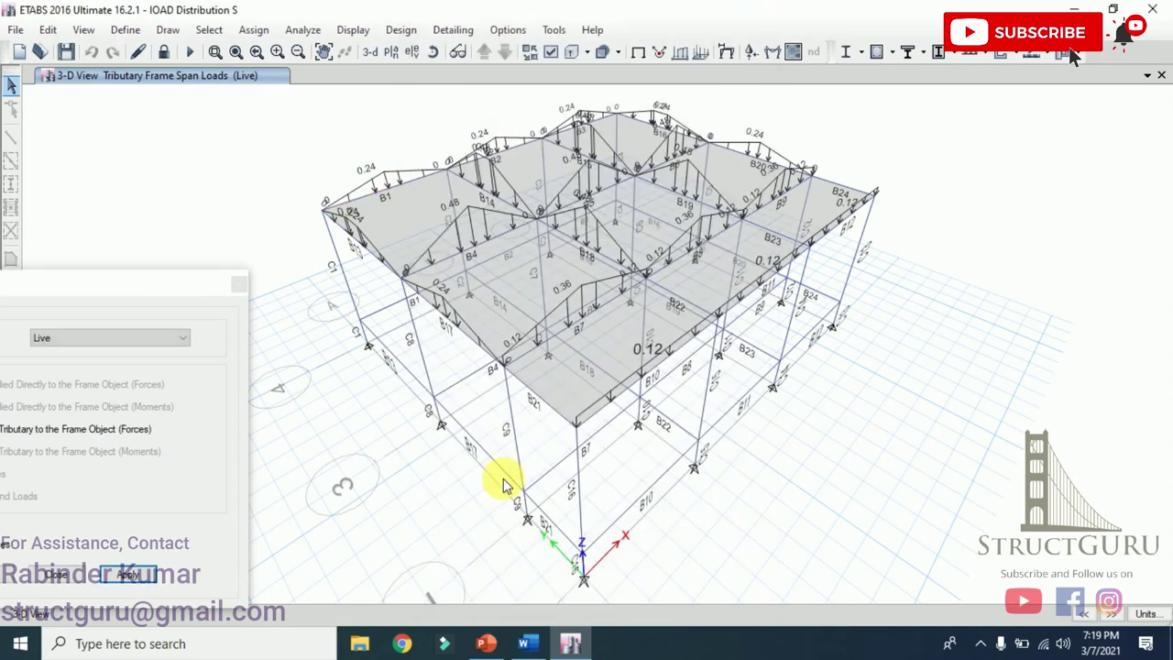
click(511, 529)
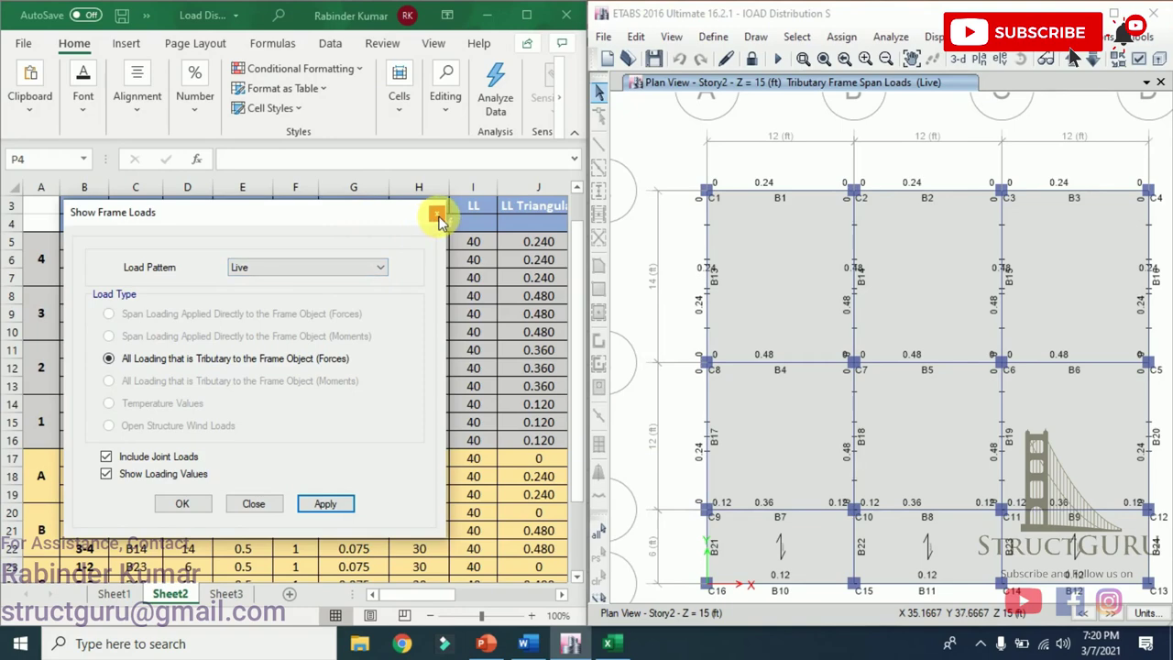
- Close the Show Frame Loads dialog to uncover the load calculation worksheet
click(348, 266)
click(347, 268)
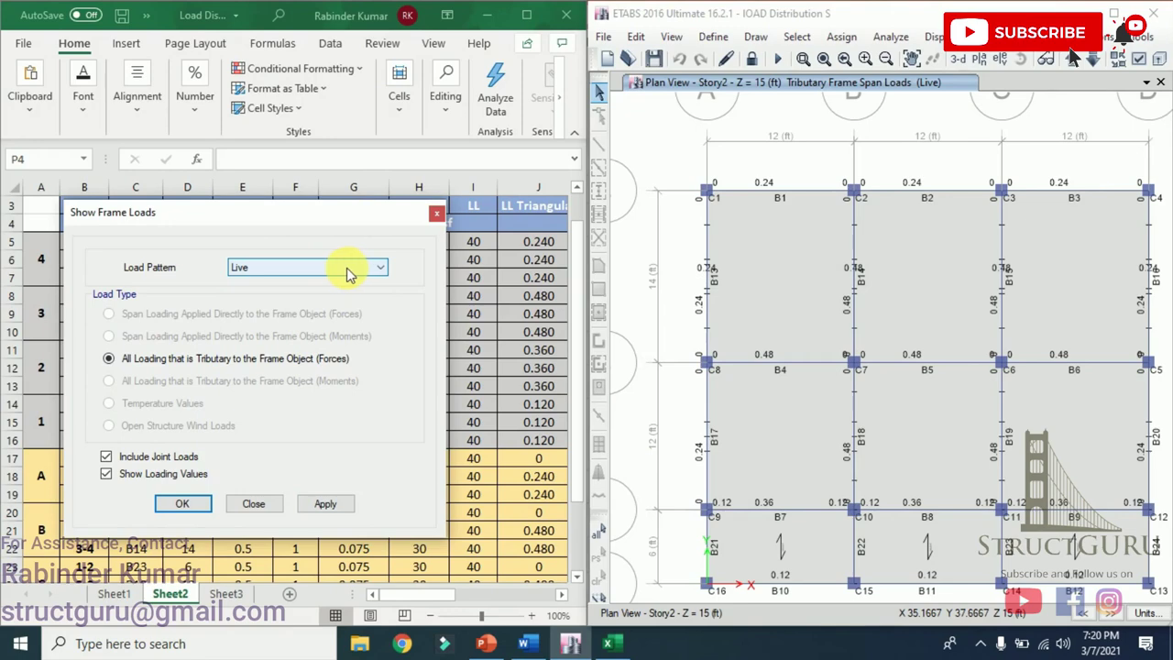
click(346, 267)
click(347, 267)
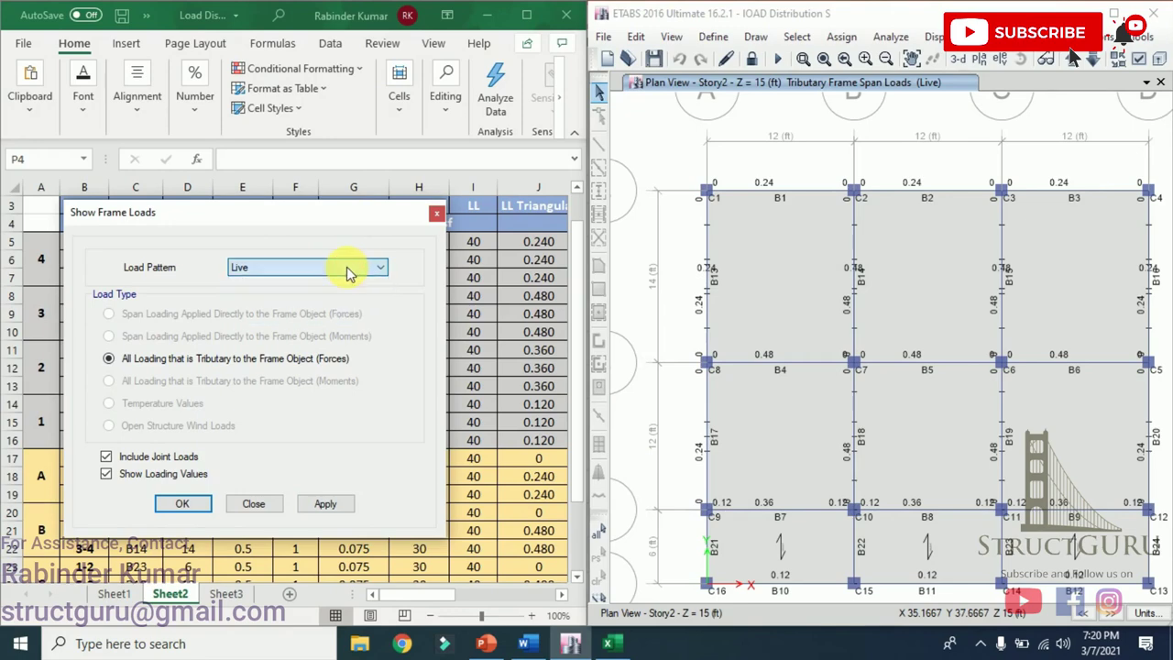
click(437, 213)
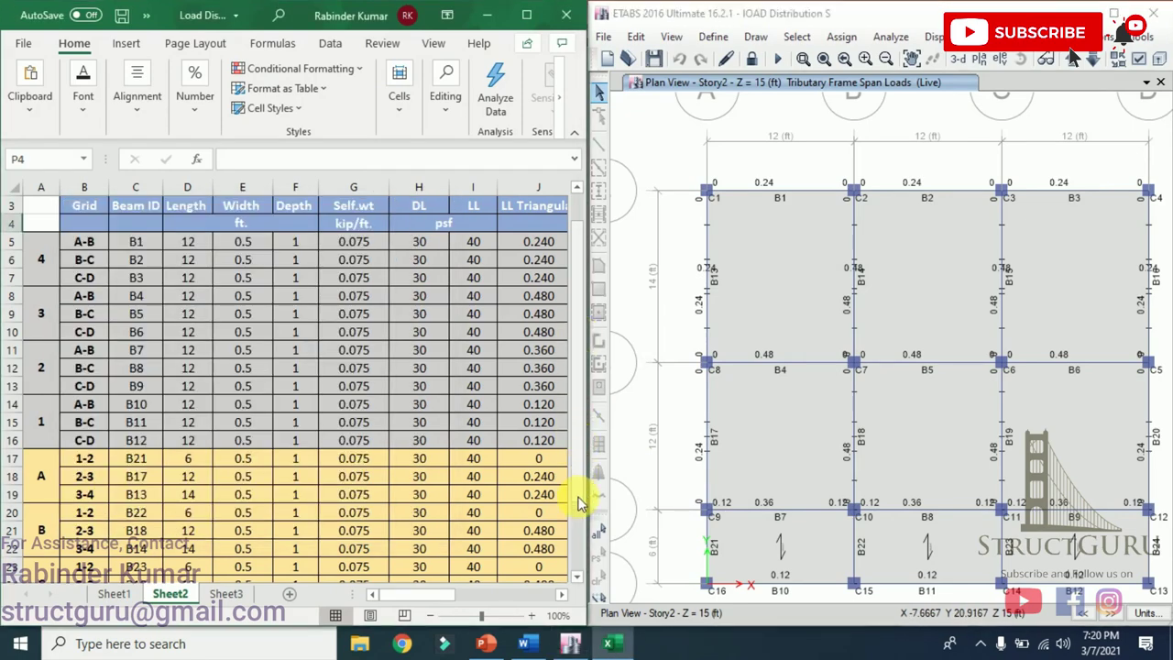
- Check the triangular live load formula and its referenced cells for beam B10 on grid 1, A-B, in cell J14
drag(581, 465, 583, 536)
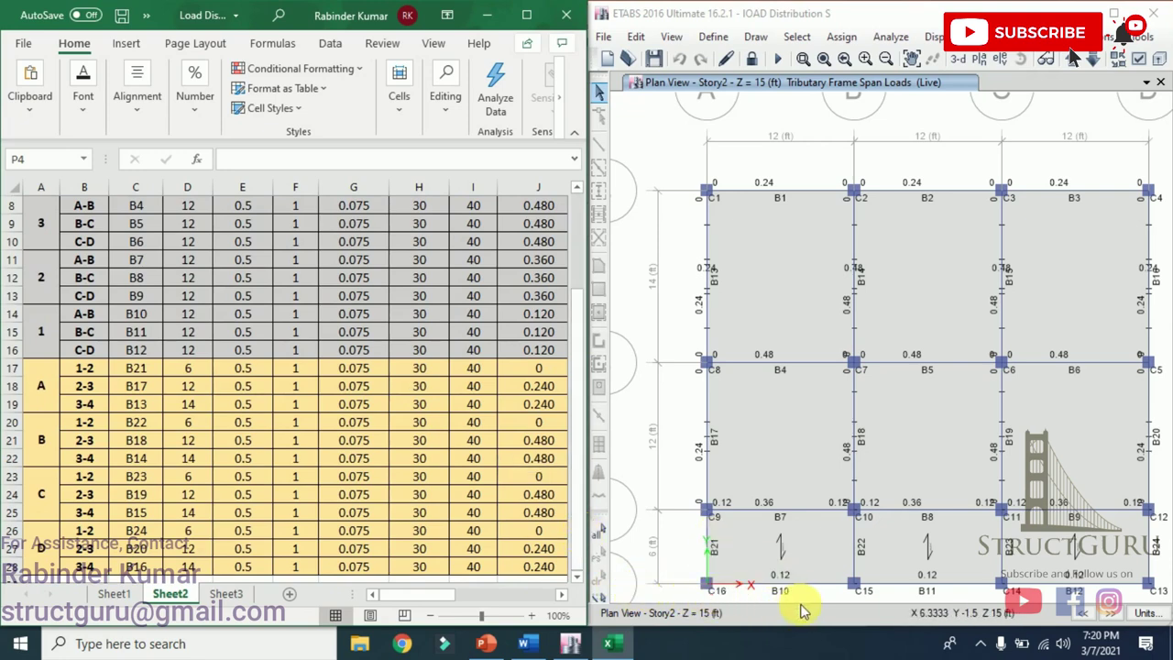
click(46, 320)
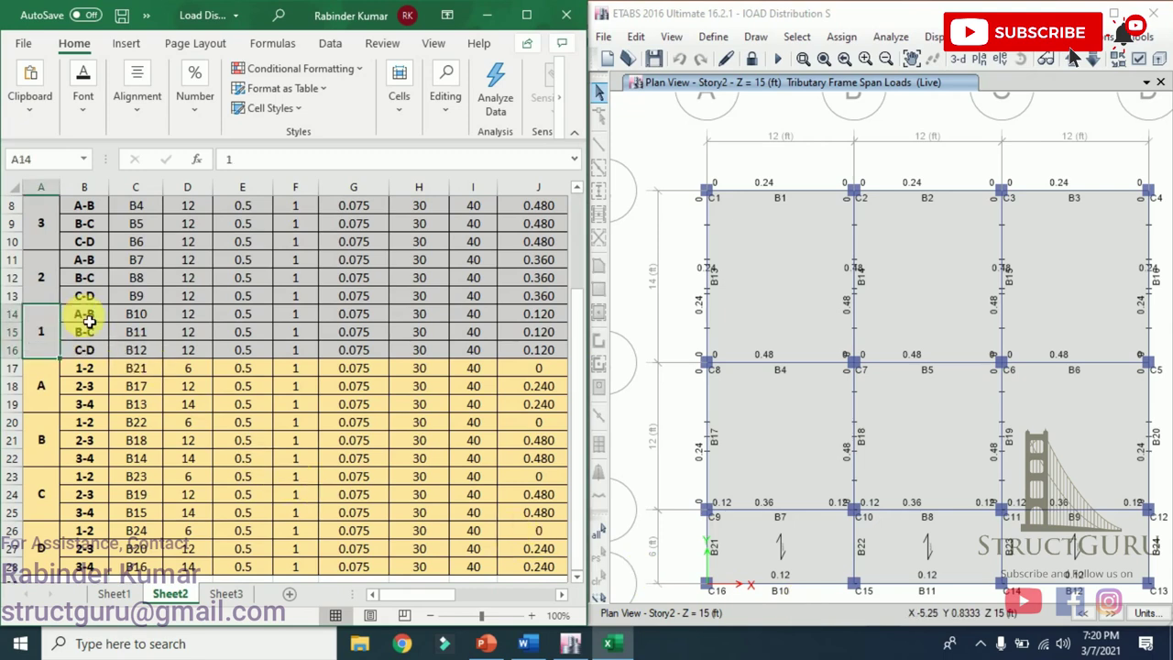
click(94, 316)
key(Right)
key(Right)
key(Right)
key(Right)
key(Right)
key(Right)
key(Right)
key(Right)
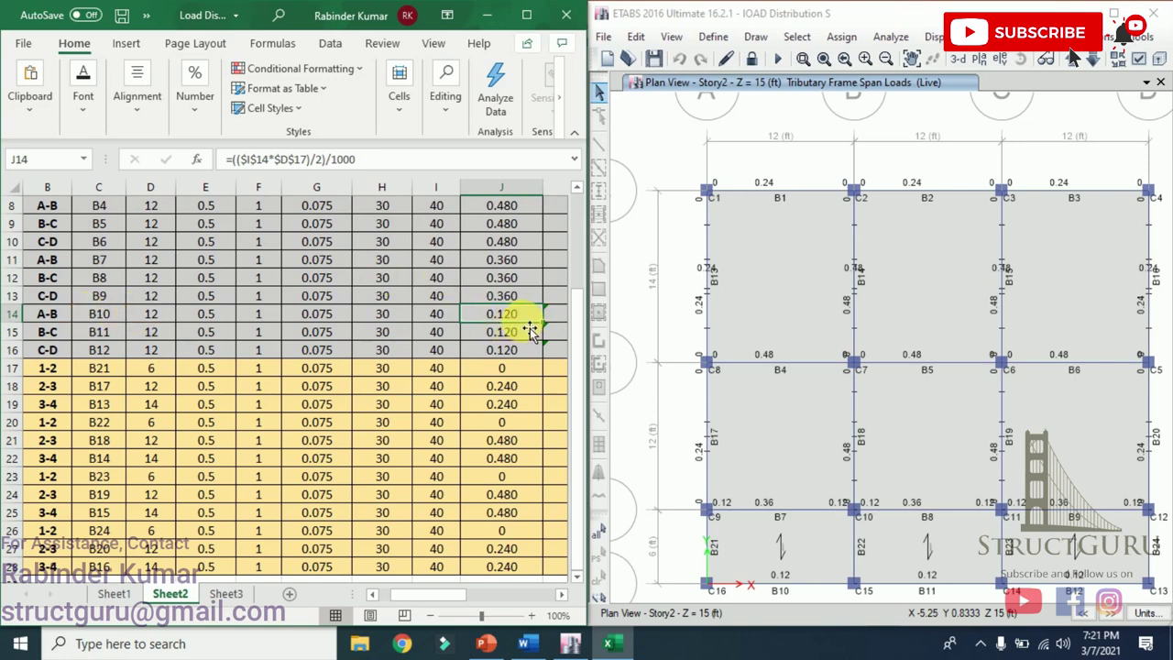
click(267, 161)
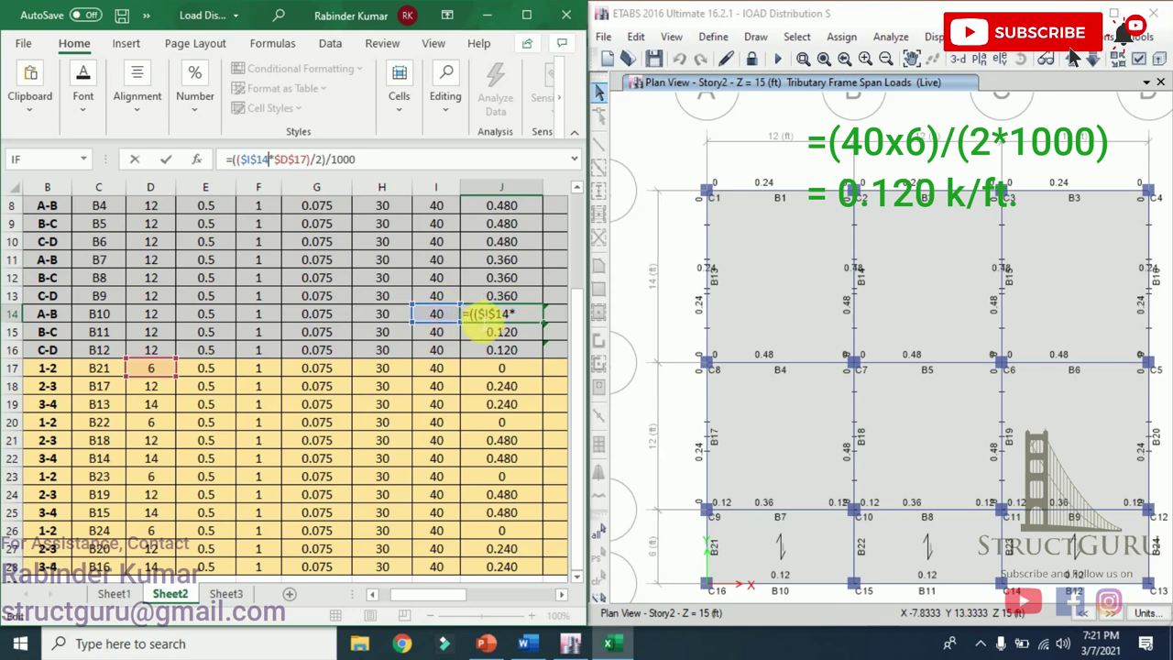
key(Return)
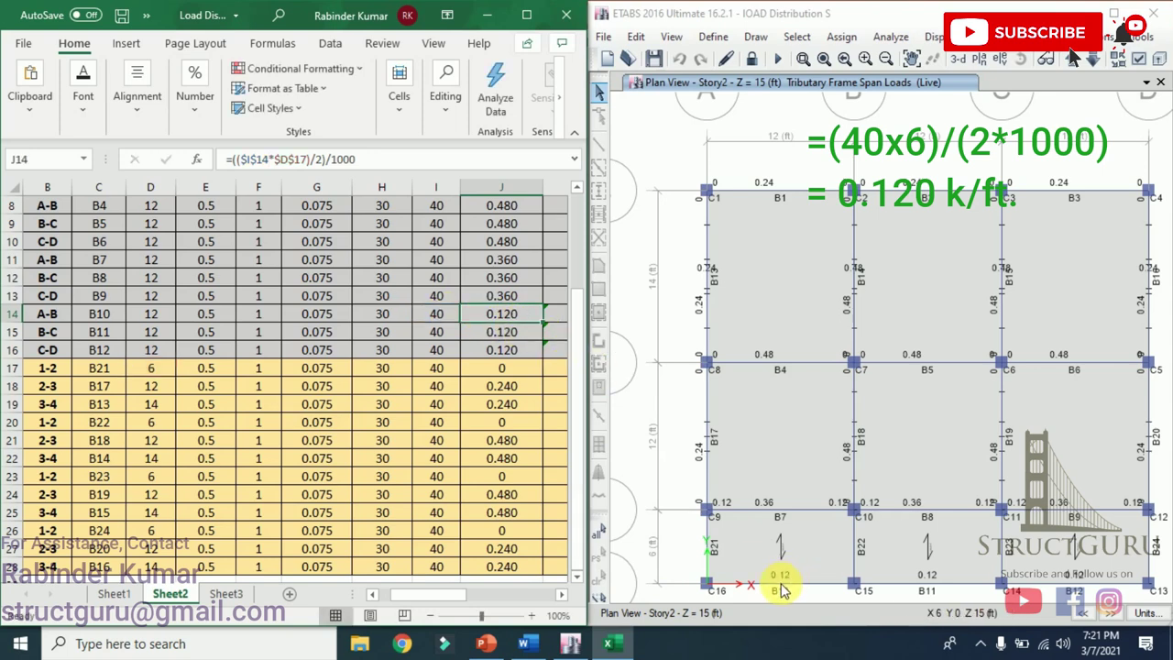
- View the information of beam B7 on the Story2 plan and check its live load formula in cell J11
right_click(775, 515)
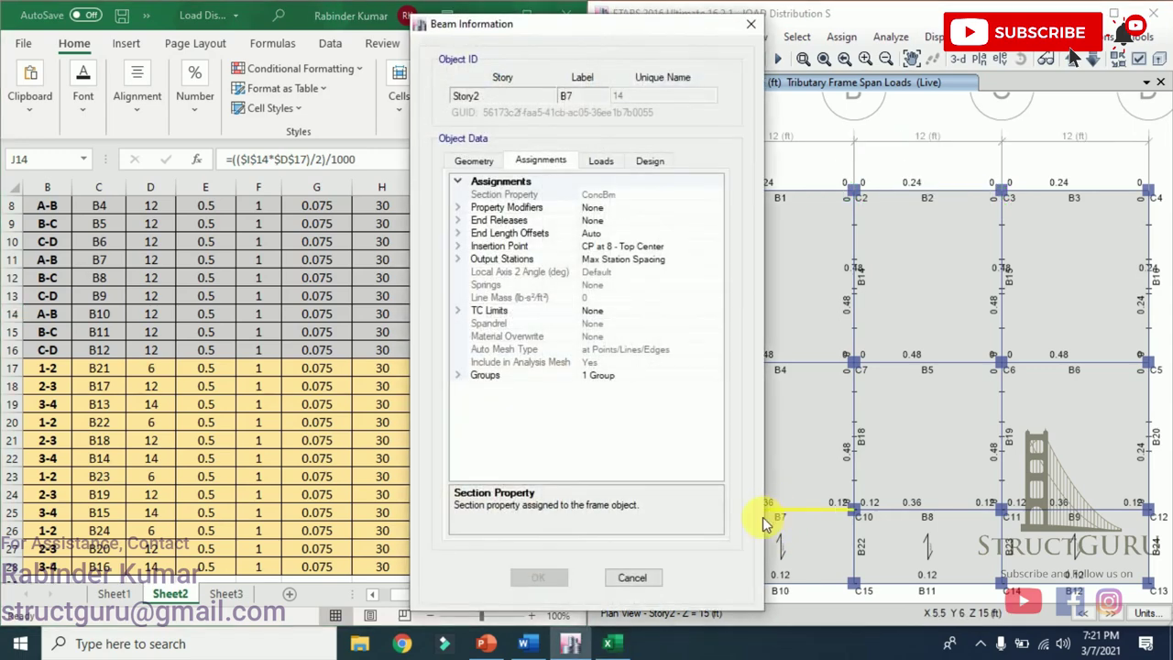
click(631, 577)
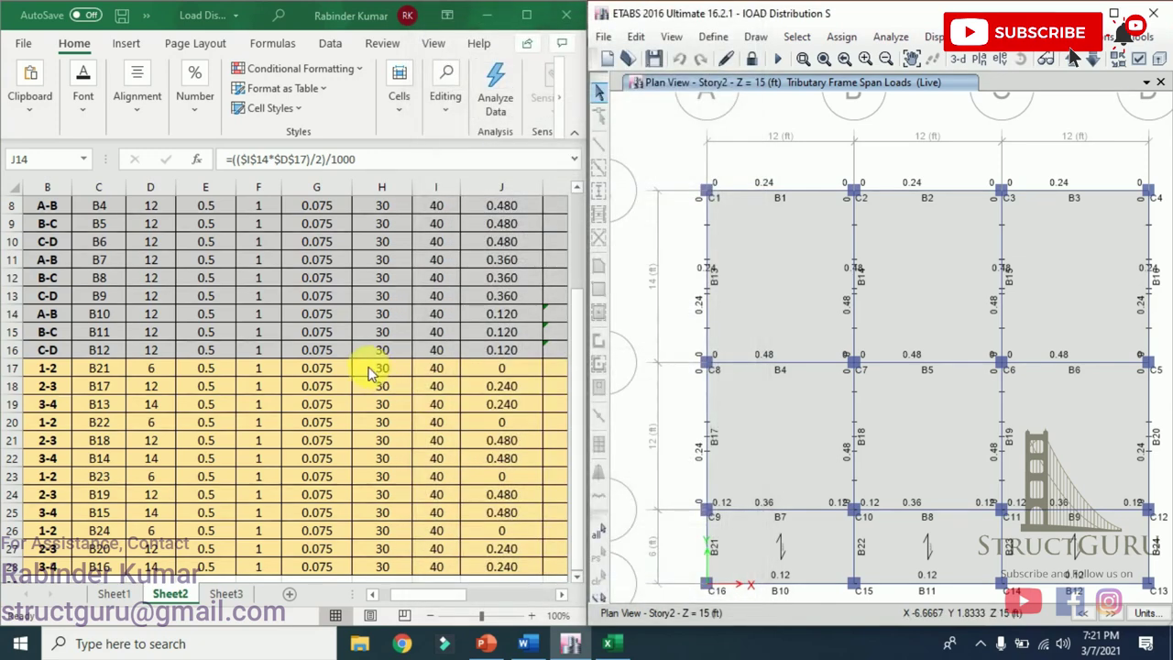
click(64, 262)
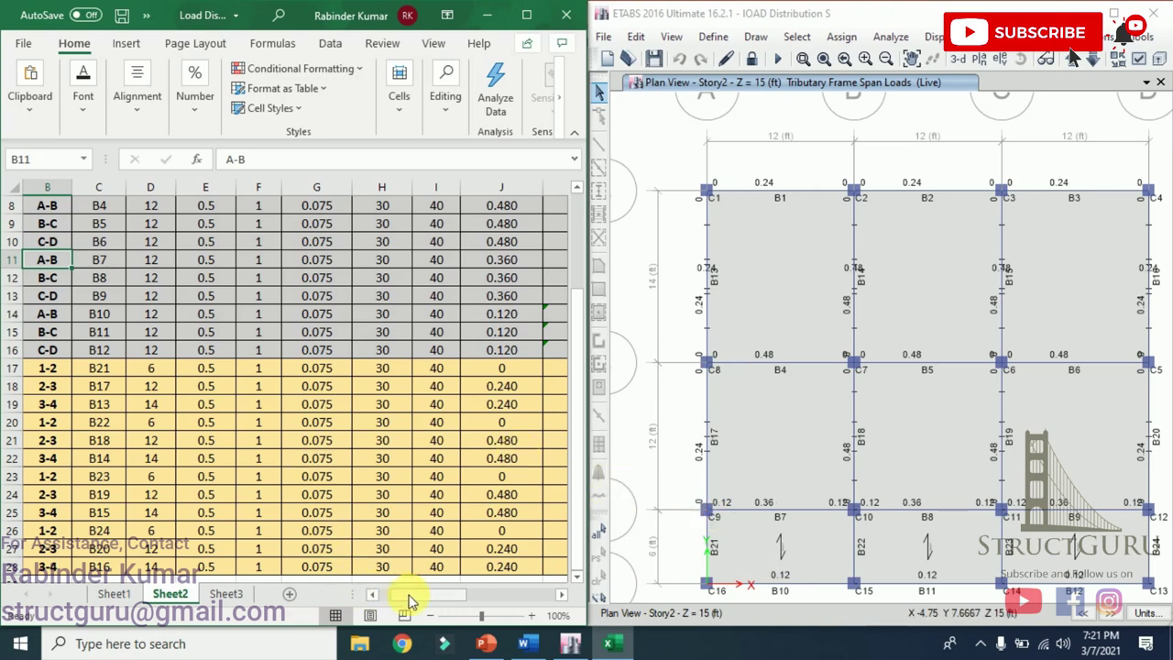
scroll(409, 594, left, 1)
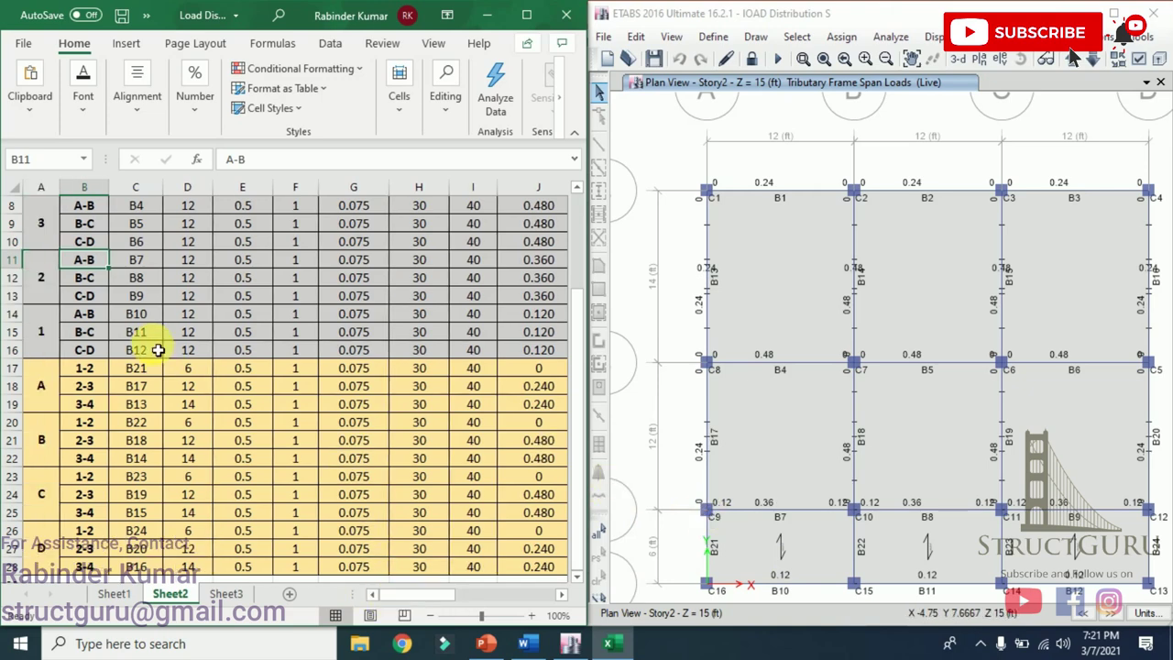
click(138, 262)
key(Right)
key(Right)
key(Right)
key(Right)
key(Right)
key(Right)
key(Right)
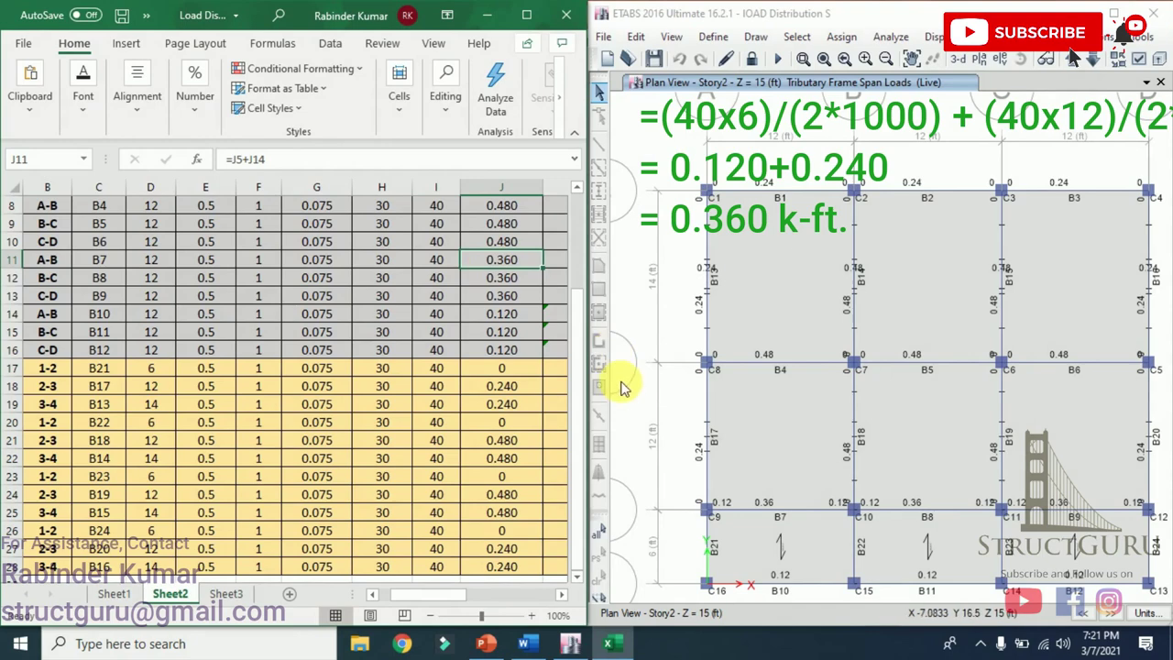
click(775, 512)
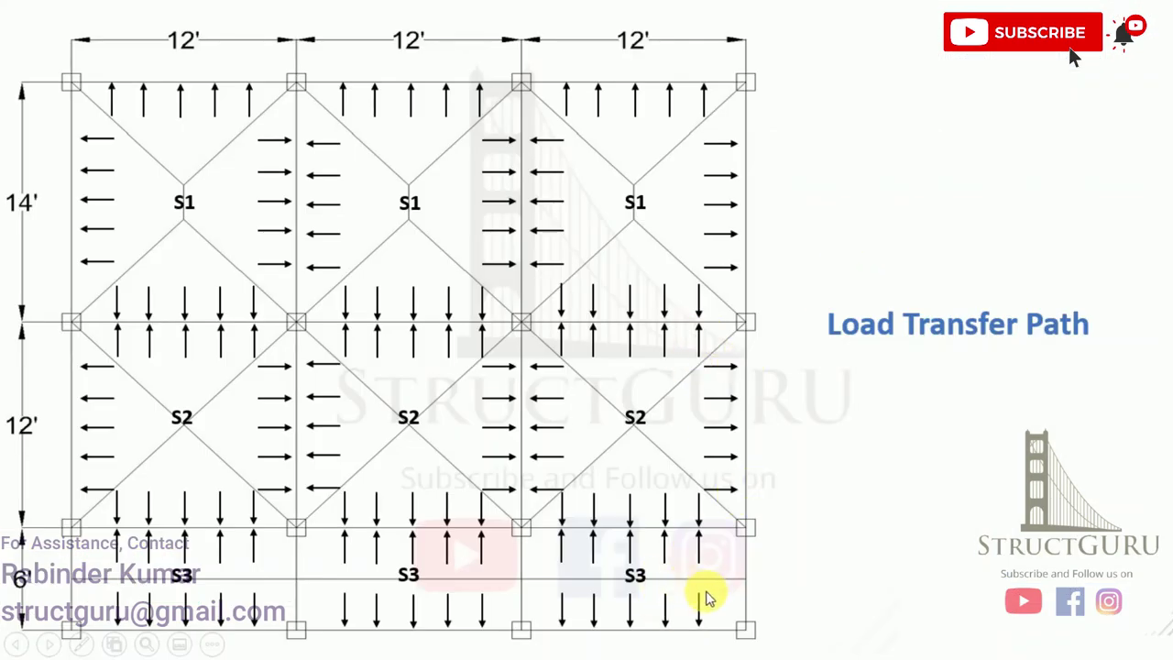
- End the Load Transfer Path slide show and return to ETABS in a maximized window
key(Escape)
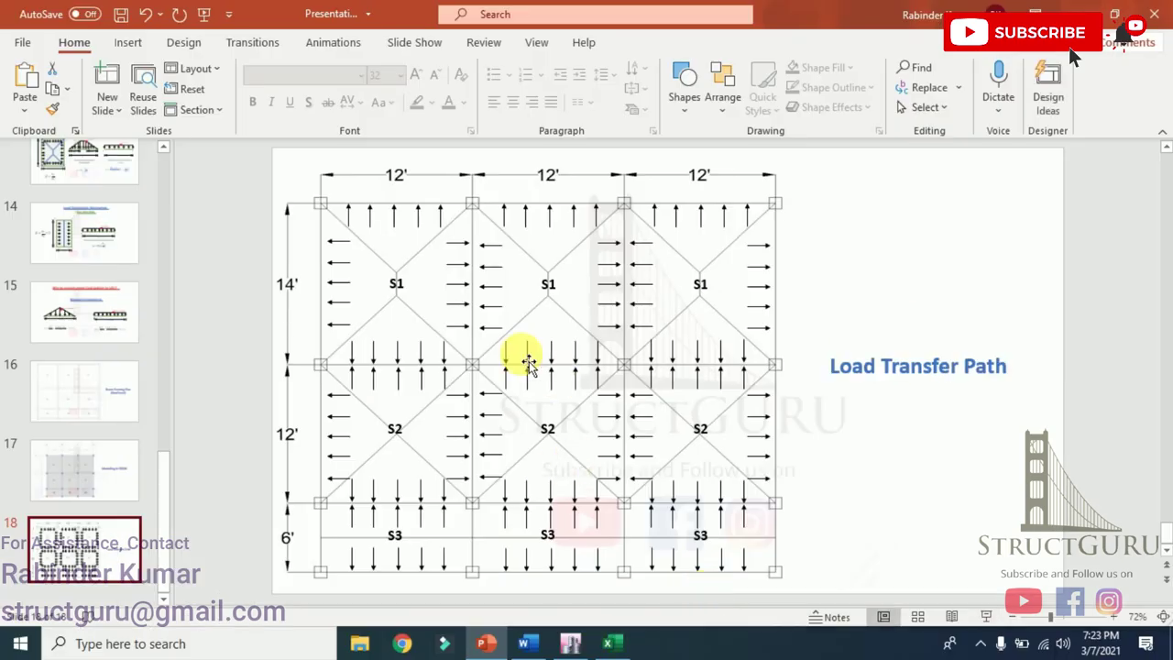
click(577, 649)
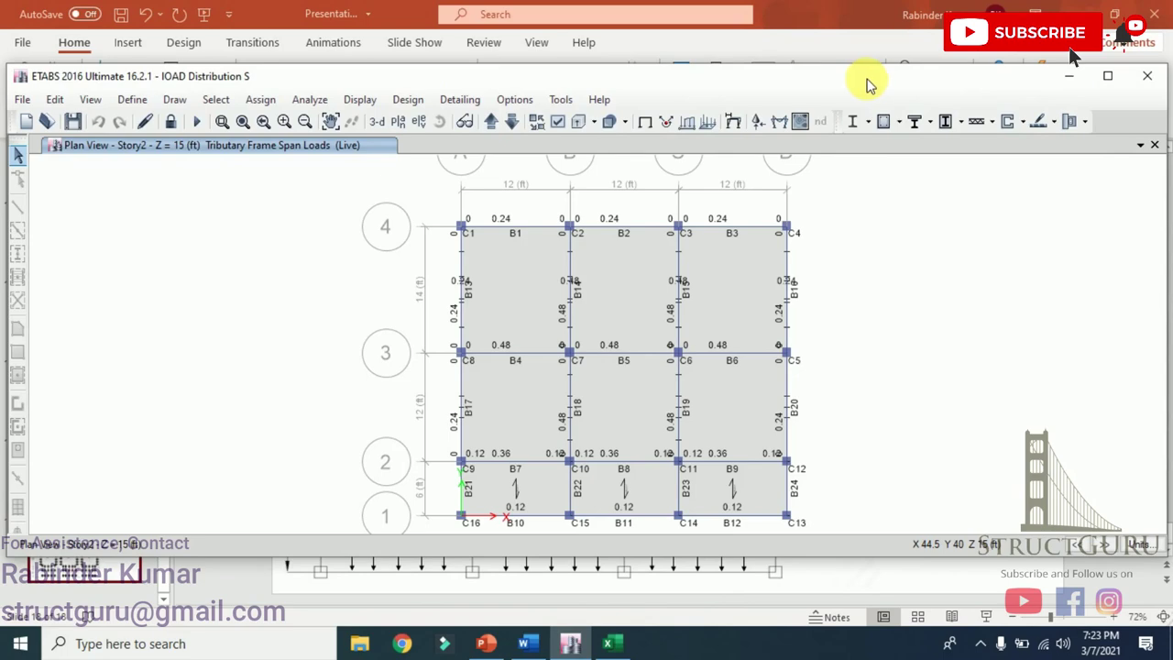
click(1107, 76)
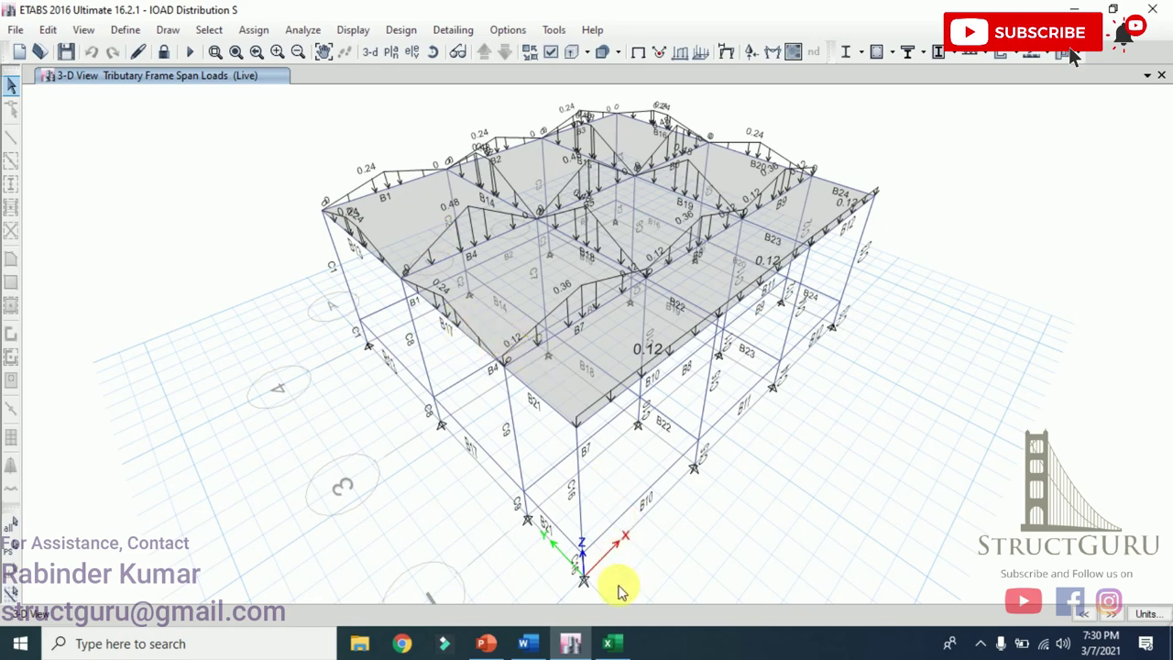
- Switch to the Excel workbook with the beam load calculations
click(612, 644)
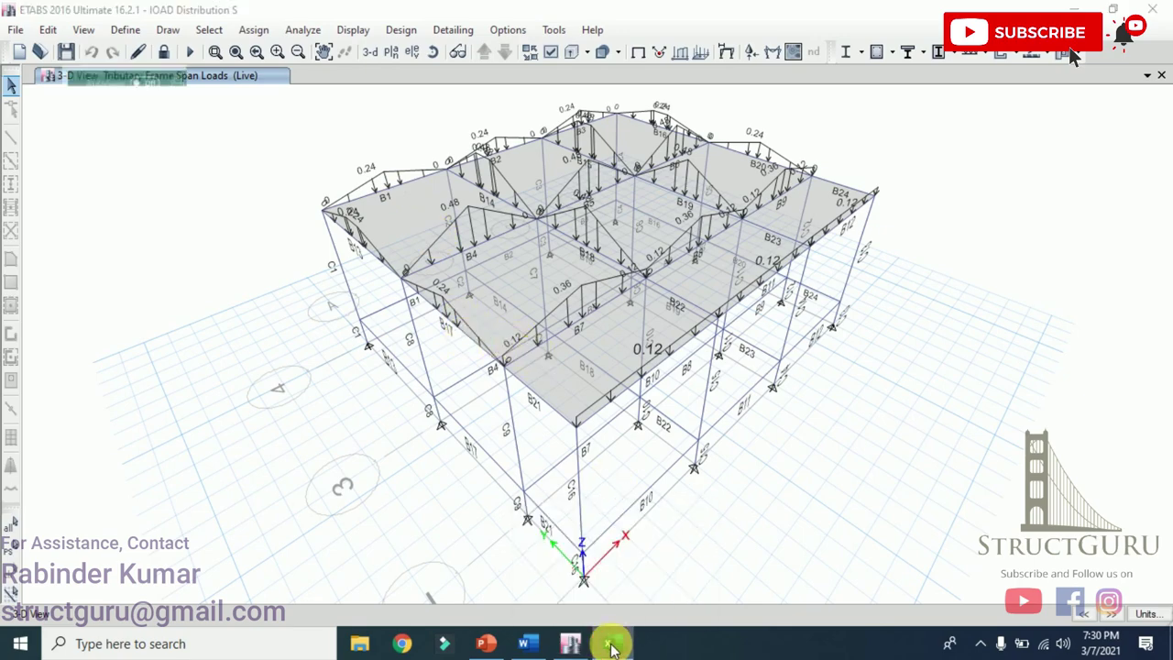